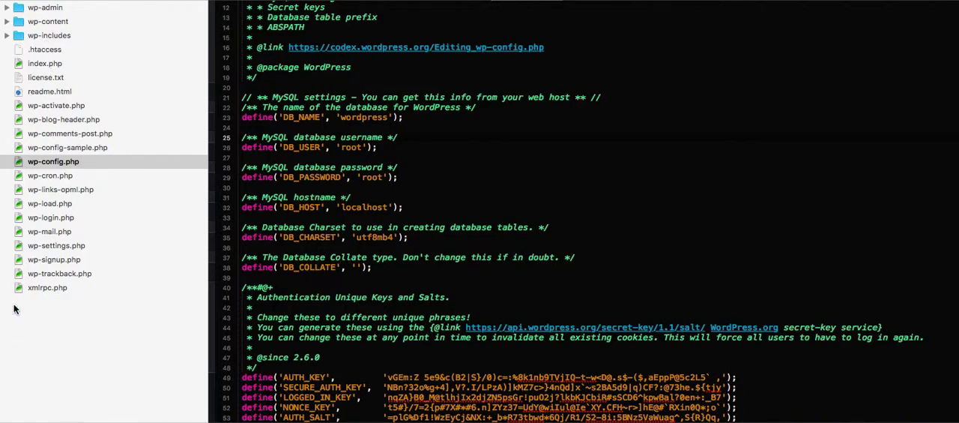
Select wp-config.php and highlight its MySQL settings from the DB_NAME line through the DB_HOST line.
left_click(138, 160)
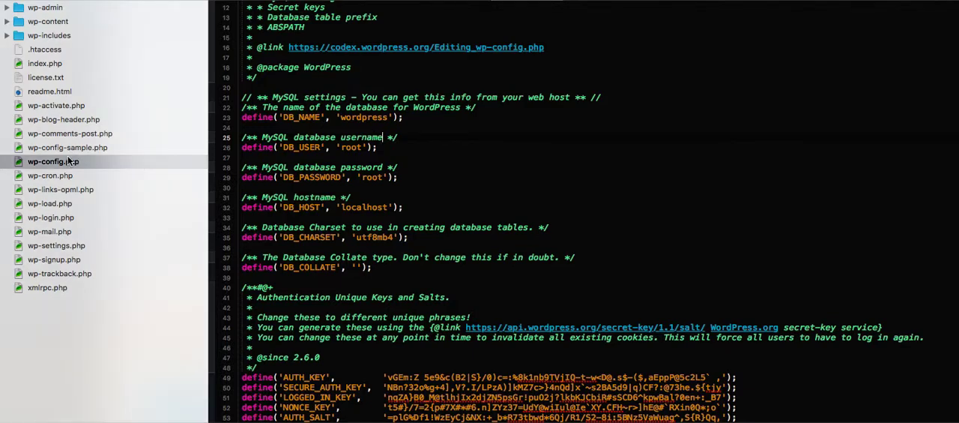
left_click(129, 163)
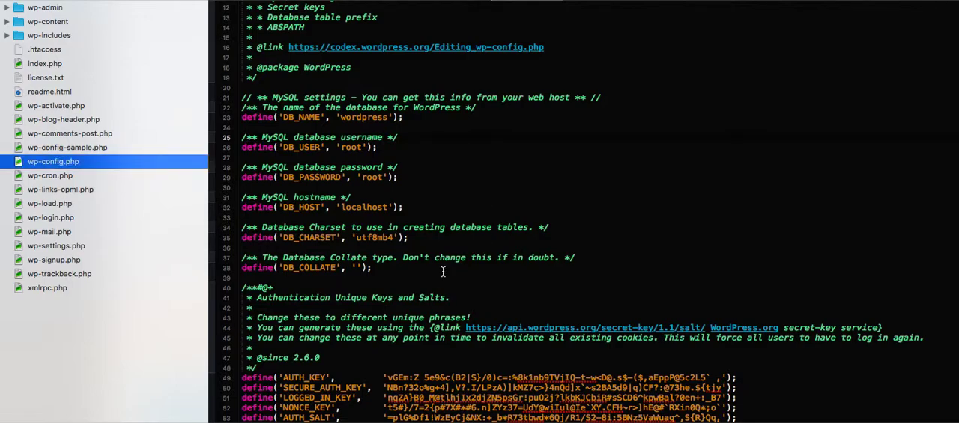
scroll(421, 274, "down", 5)
scroll(421, 274, "up", 8)
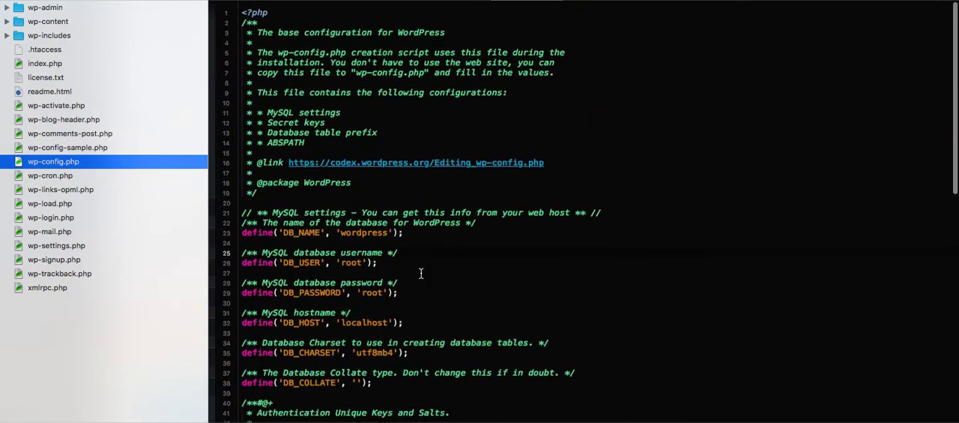
scroll(420, 273, "down", 2)
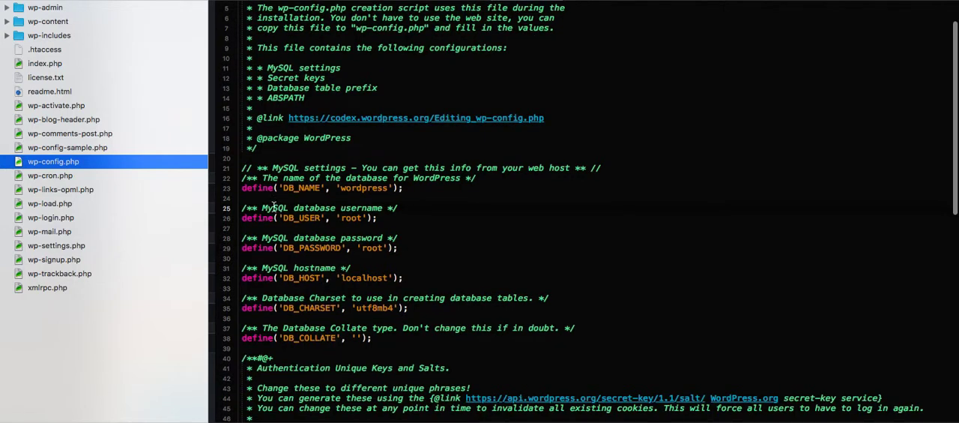
left_click_drag(241, 188, 435, 283)
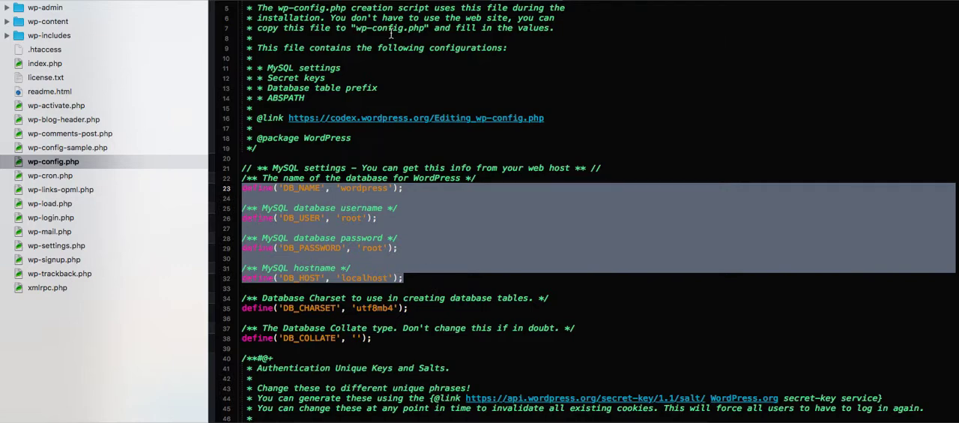
Compare the DB_HOST value of wp-config.php in Coda 2 with the server field of the phpMyAdmin login form in the browser.
key("super+Tab")
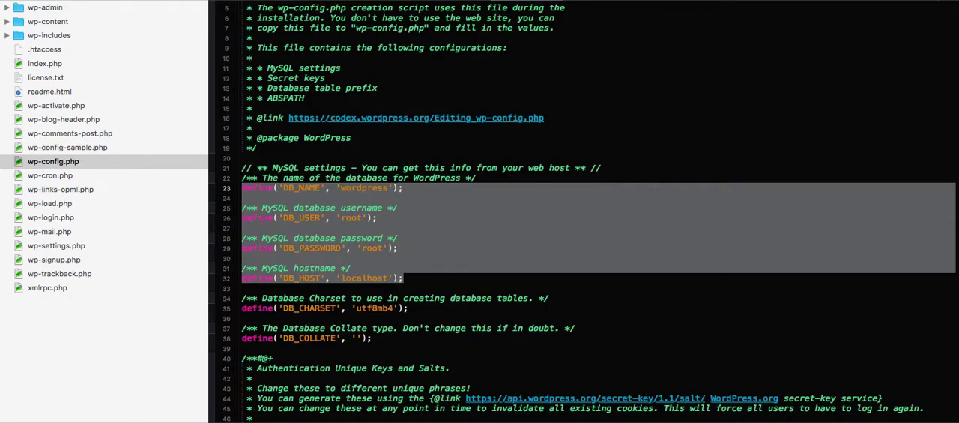
key("super+Tab")
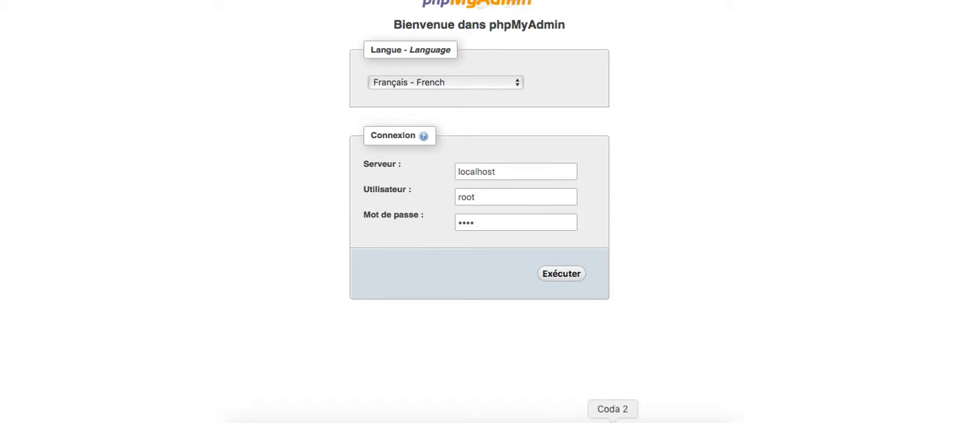
left_click(613, 417)
left_click(528, 228)
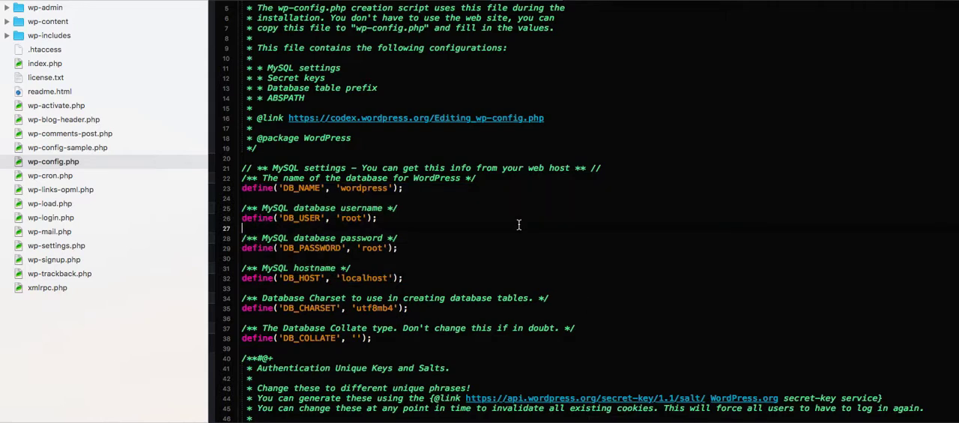
double_click(374, 277)
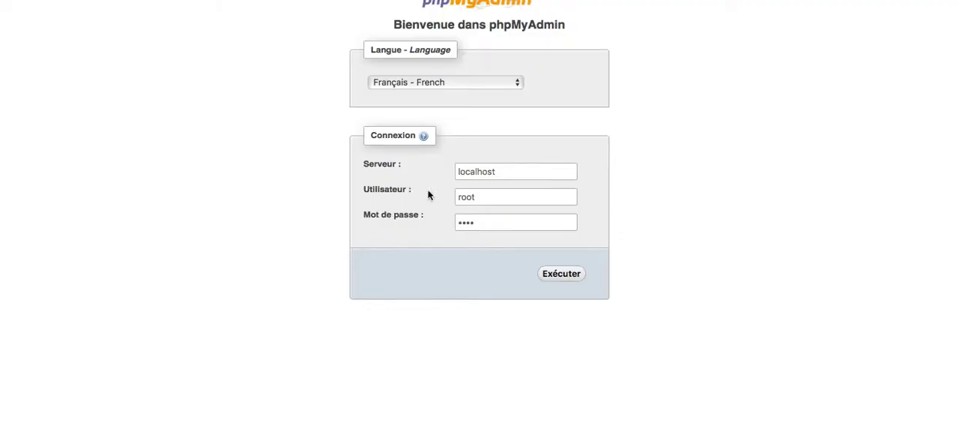
left_click(501, 171)
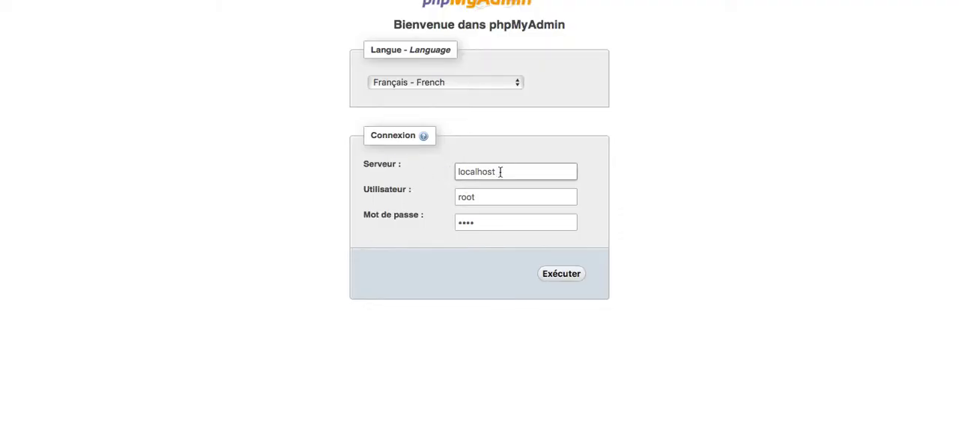
double_click(513, 173)
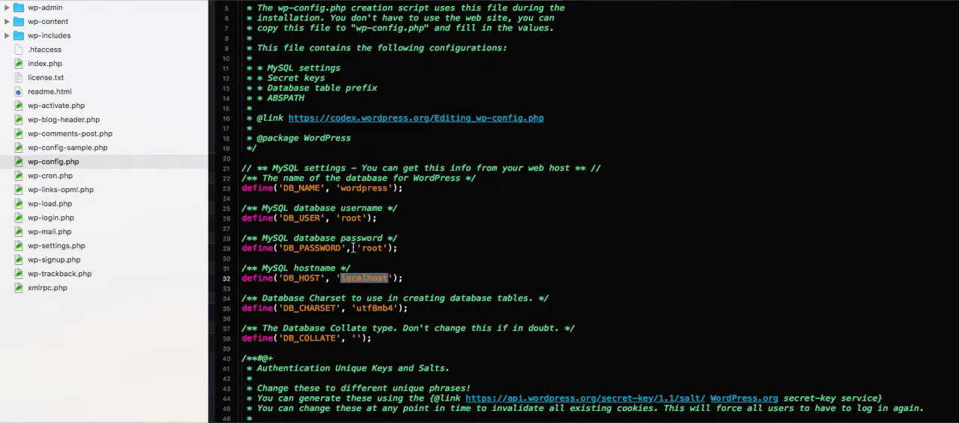
Compare the DB_USER value in wp-config.php with the user field of the phpMyAdmin login form.
left_click(357, 217)
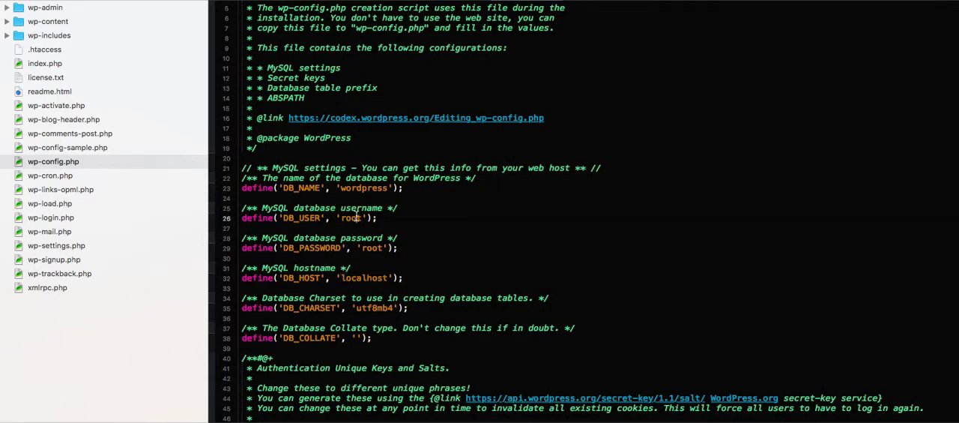
double_click(357, 217)
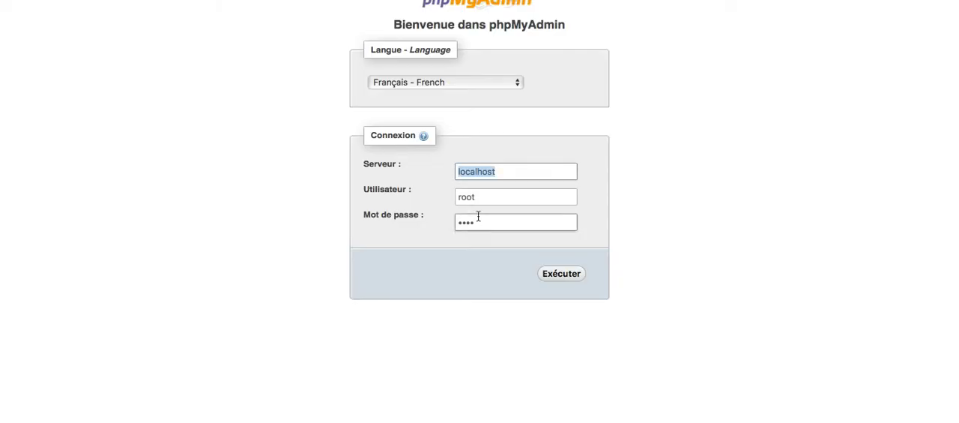
left_click(492, 199)
double_click(491, 200)
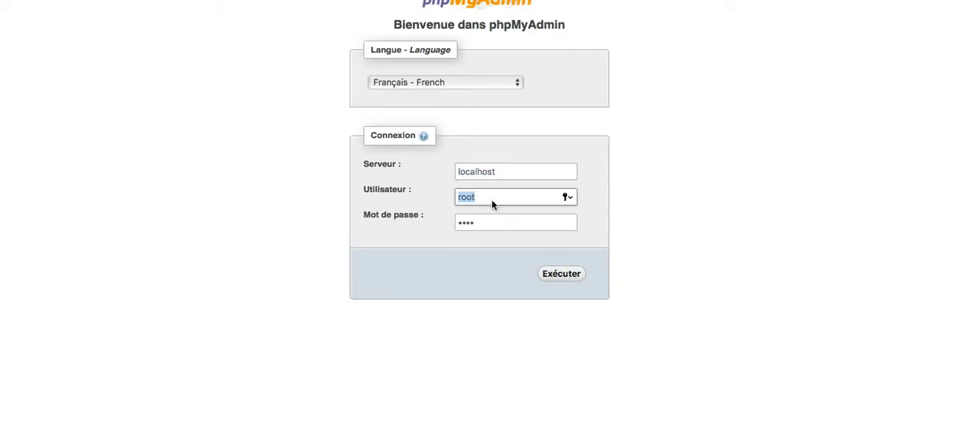
Locate the DB_PASSWORD entry in wp-config.php in Coda 2 and match it to the password field of the phpMyAdmin login form.
key("super+Tab")
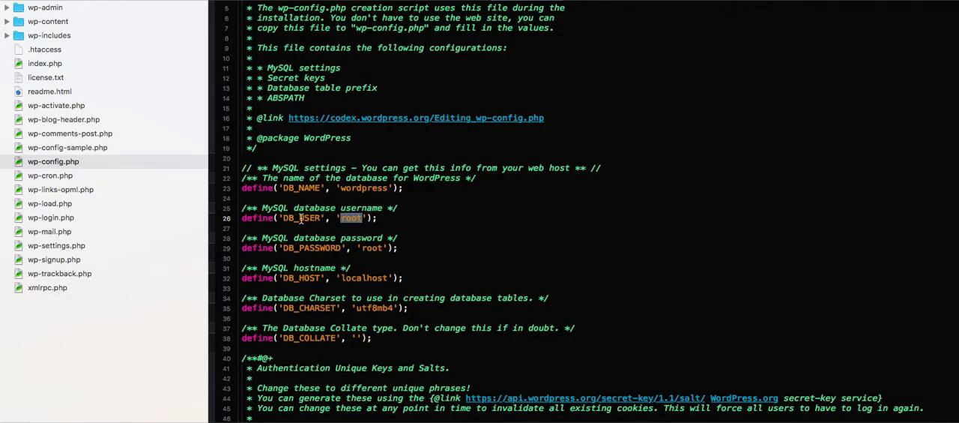
left_click(308, 247)
double_click(307, 247)
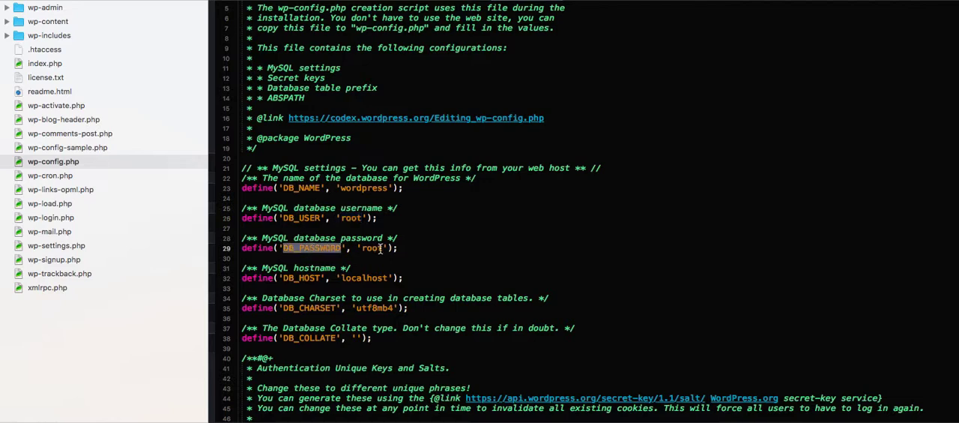
double_click(379, 248)
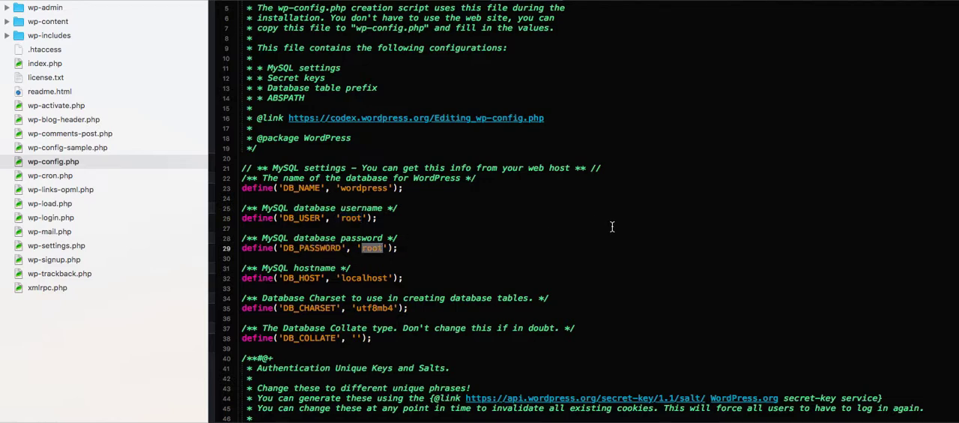
key("super+Tab")
left_click(522, 227)
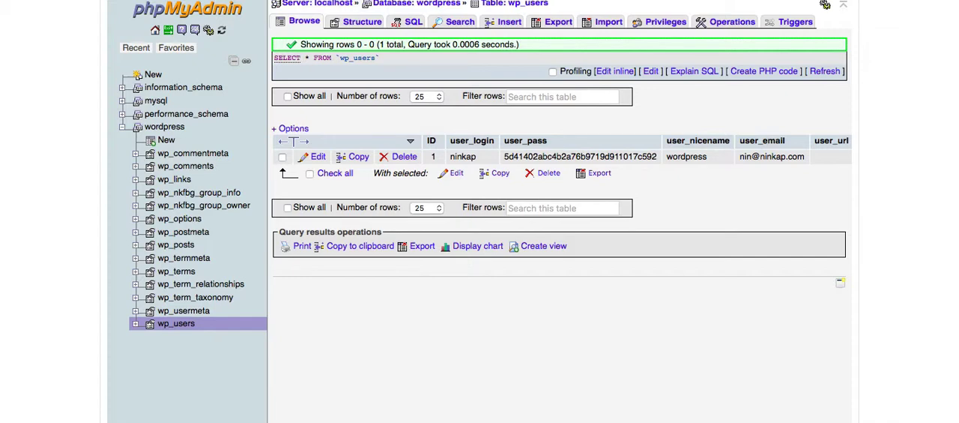
Collapse the wordpress database's table list in phpMyAdmin and check the DB_NAME value of wp-config.php in Coda 2.
left_click(123, 129)
left_click(123, 129)
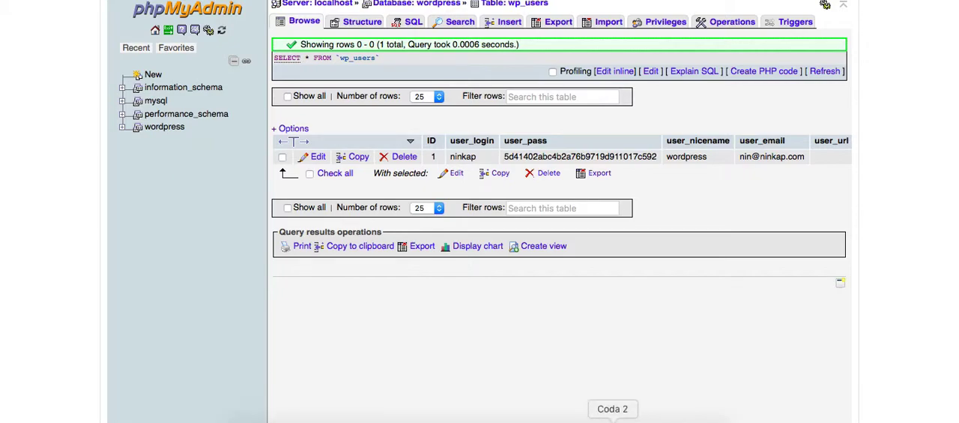
left_click(613, 420)
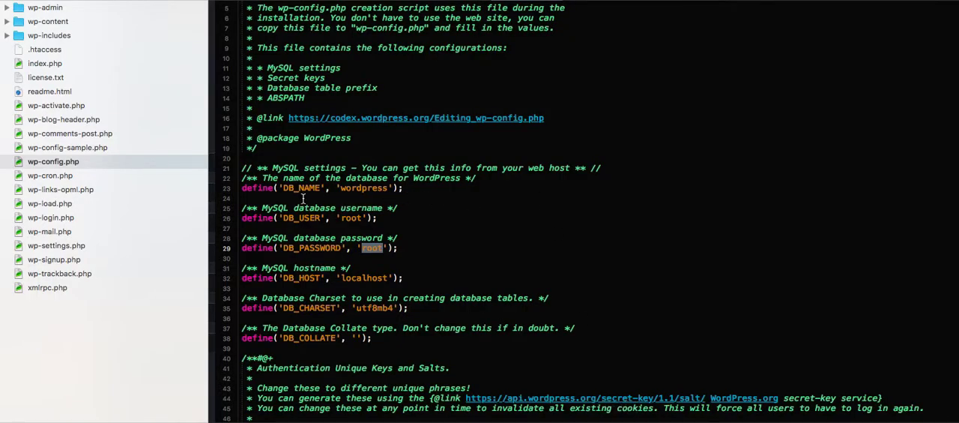
left_click(299, 188)
double_click(300, 188)
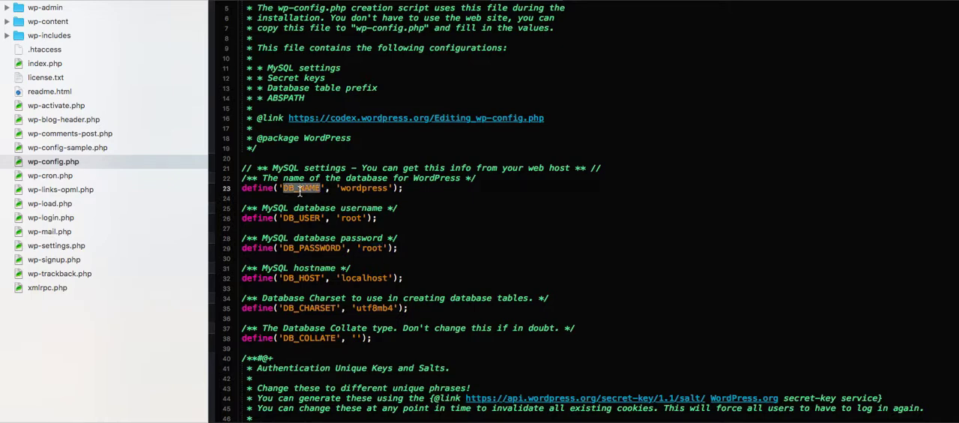
double_click(365, 189)
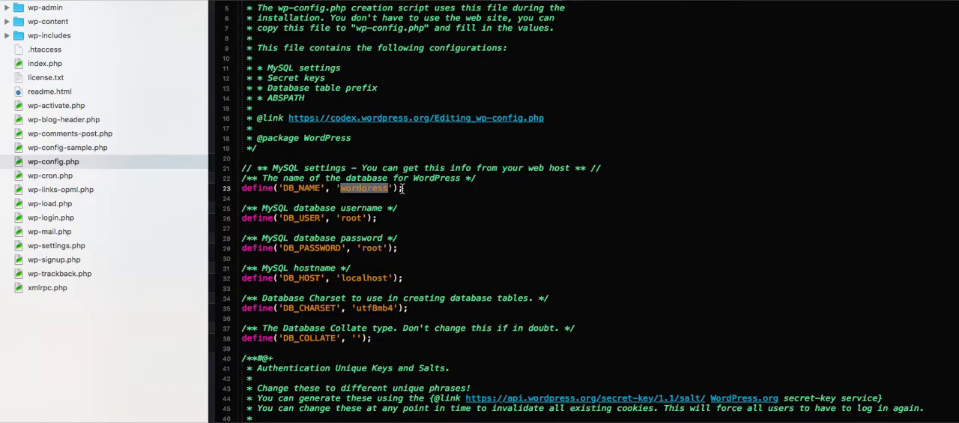
left_click(462, 203)
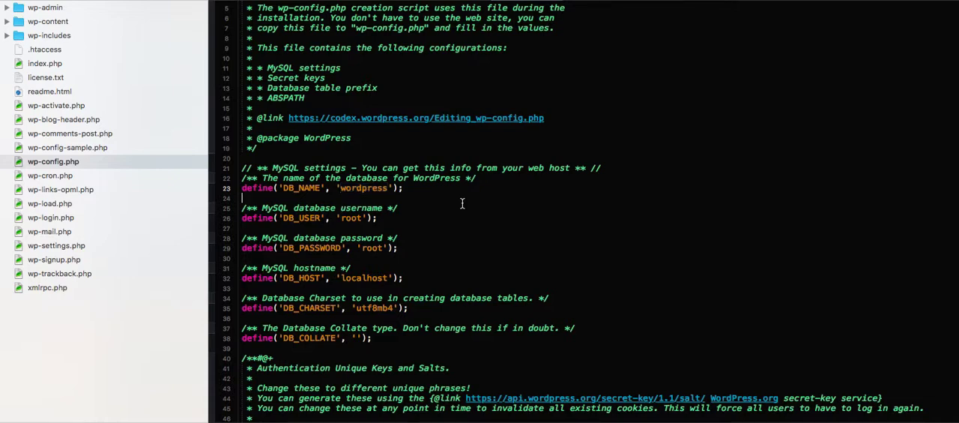
double_click(350, 187)
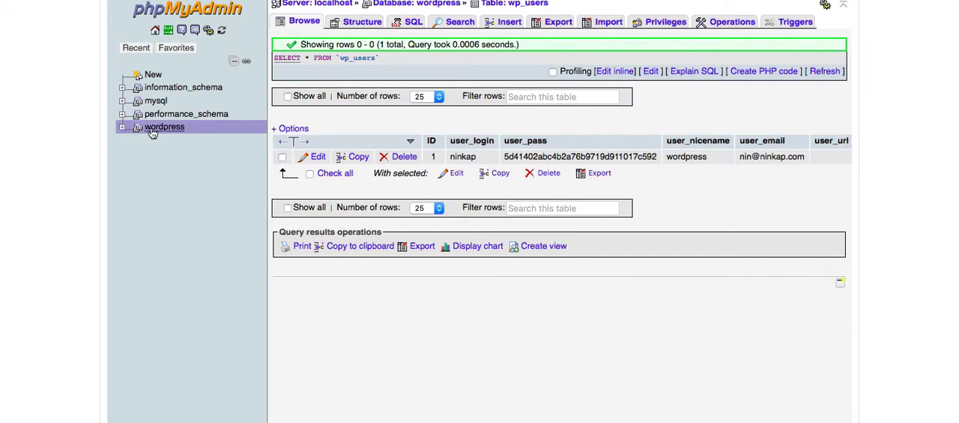
Open the wordpress database in phpMyAdmin and browse its wp_users table, checking the user_login value of the user's row.
left_click(152, 132)
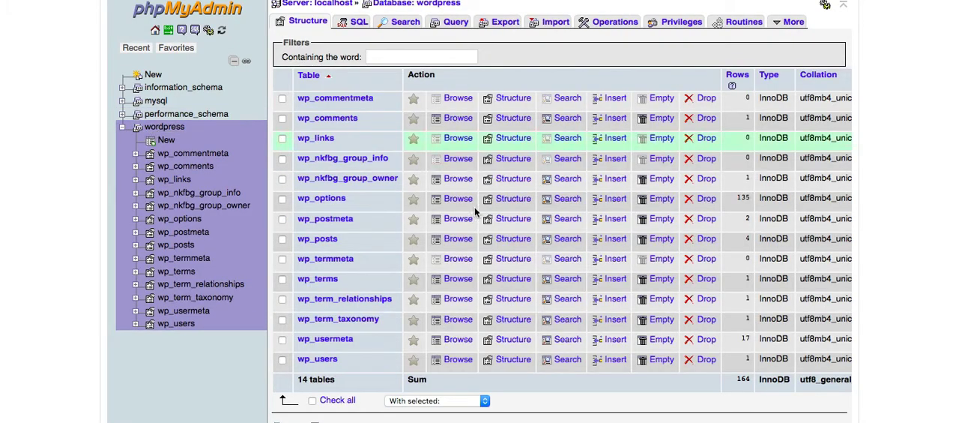
scroll(490, 250, "down", 2)
scroll(430, 214, "up", 3)
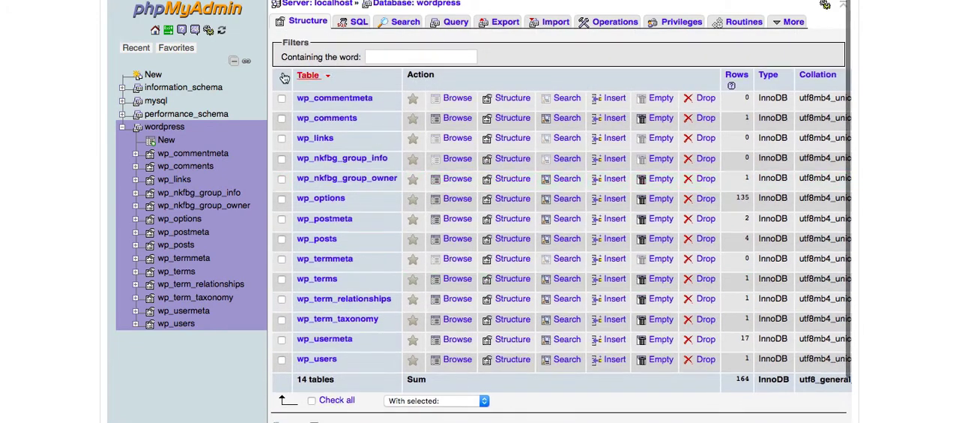
scroll(322, 360, "down", 2)
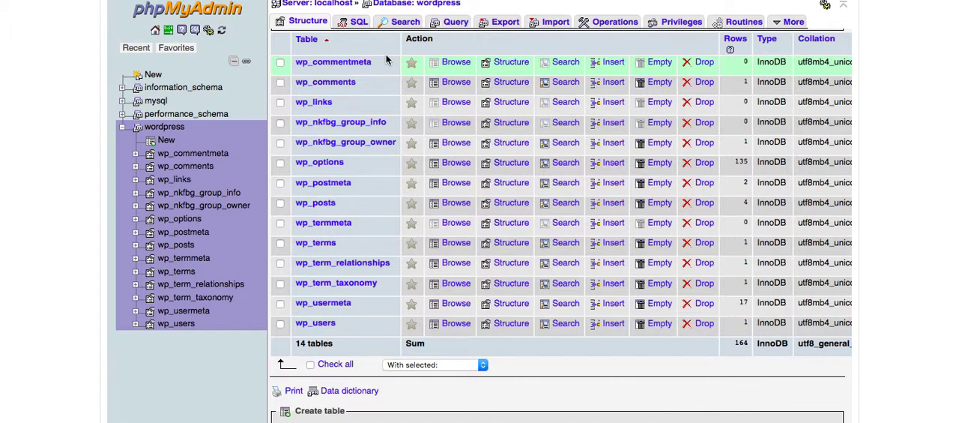
scroll(386, 60, "down", 2)
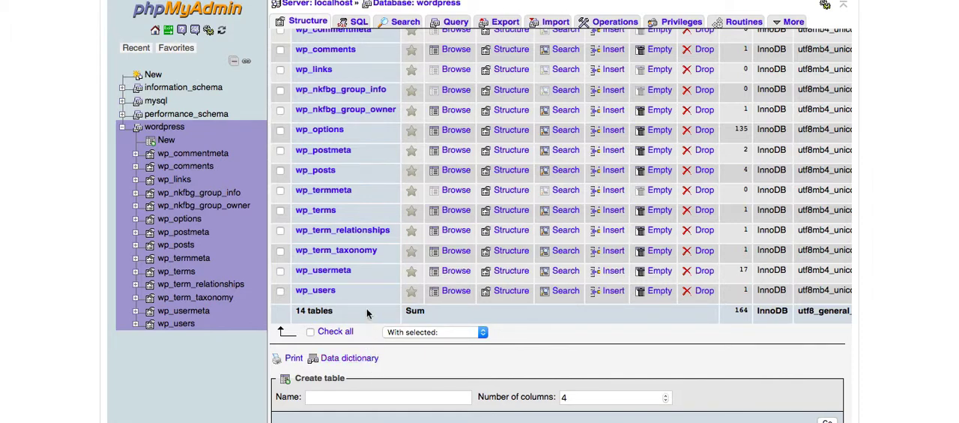
left_click(329, 297)
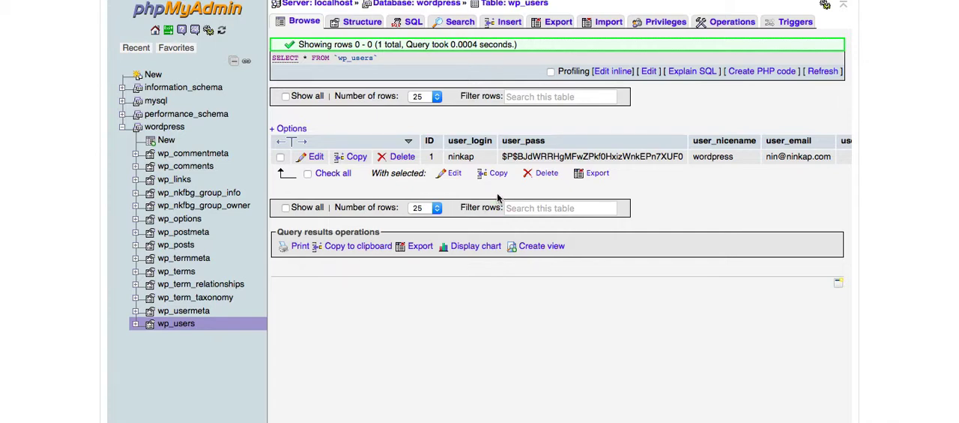
double_click(464, 159)
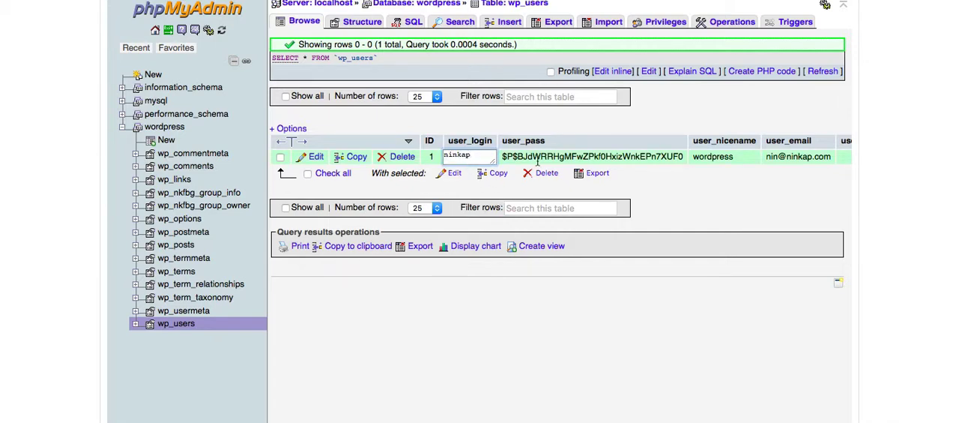
key("Return")
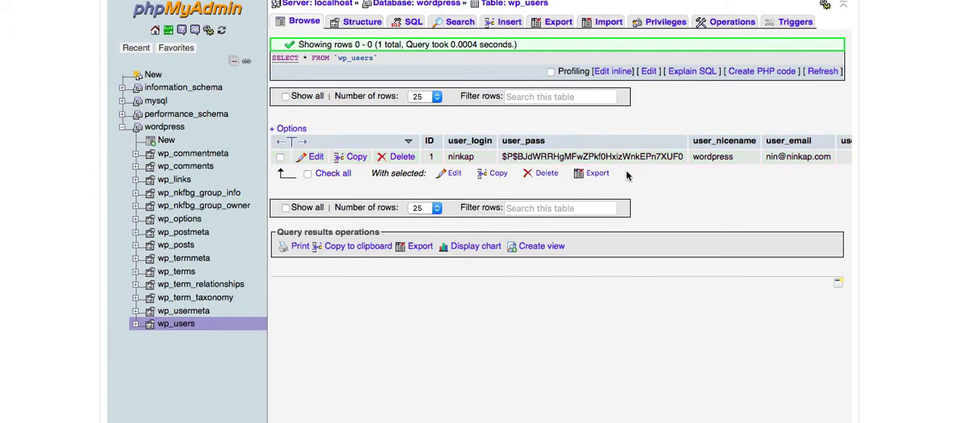
Run an SQL query on wp_users that selects the md5() hash of the new password.
left_click(410, 30)
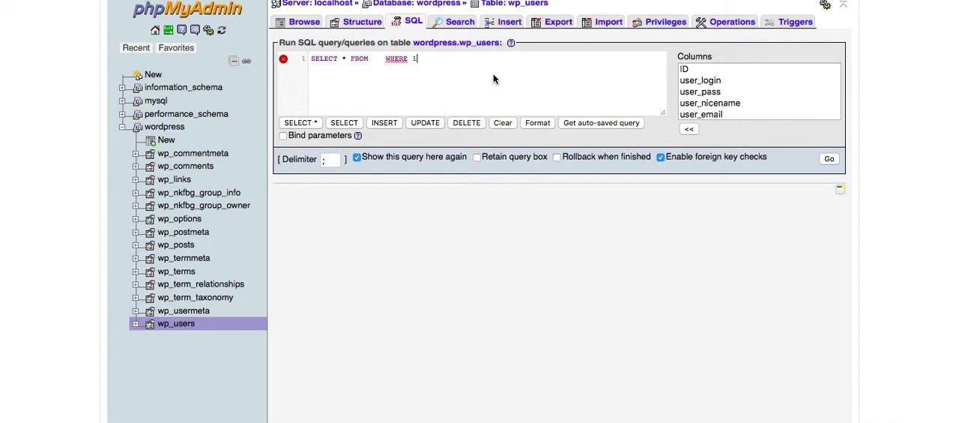
key("super+a")
key("BackSpace")
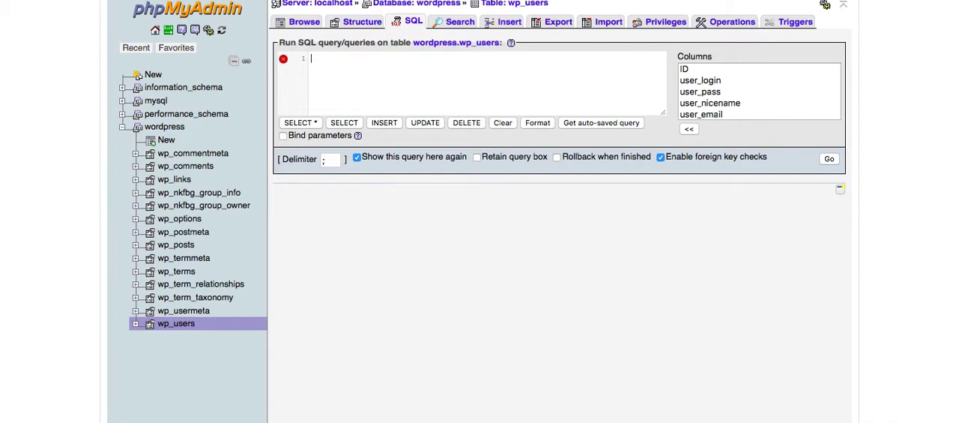
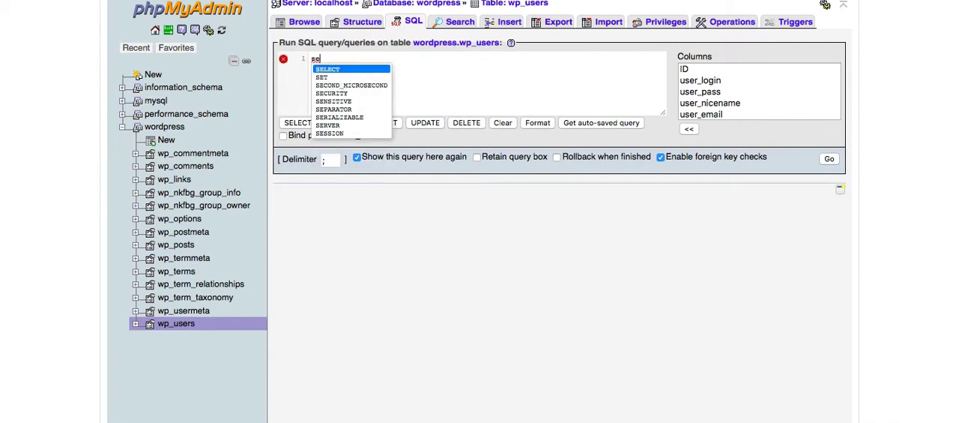
key("Return")
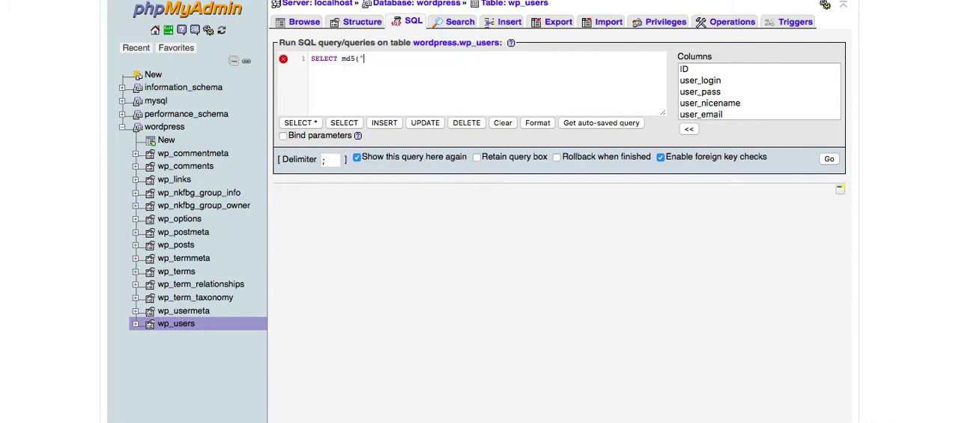
key("Escape")
left_click(830, 160)
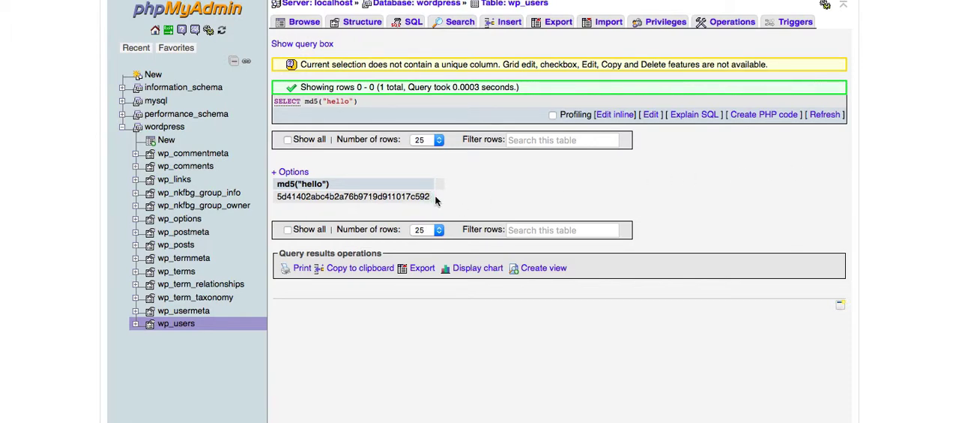
Copy the MD5 hash from the query result and return to browsing the wp_users rows.
double_click(347, 196)
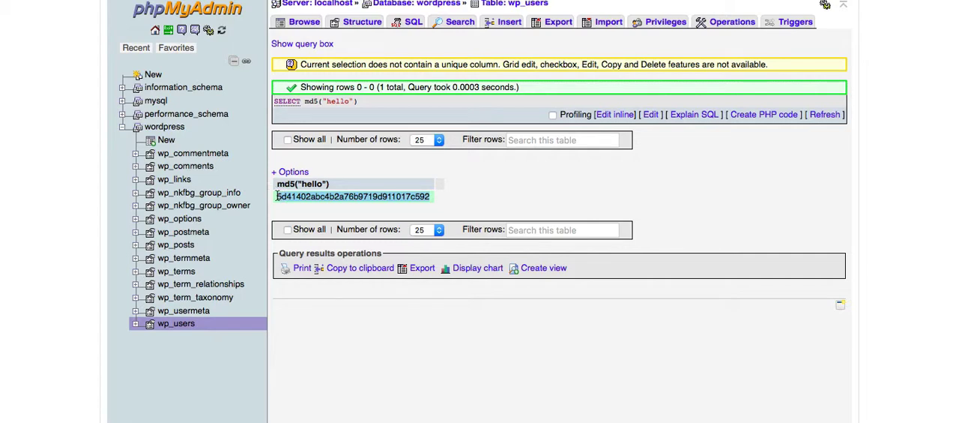
right_click(306, 195)
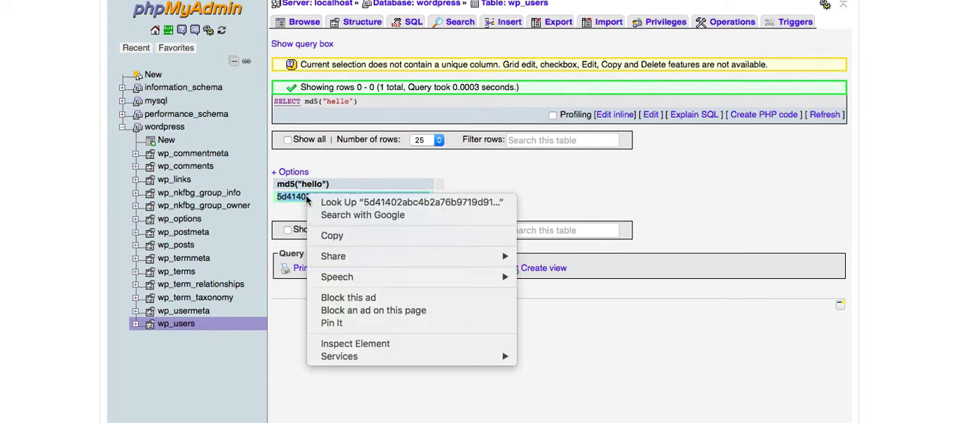
left_click(335, 237)
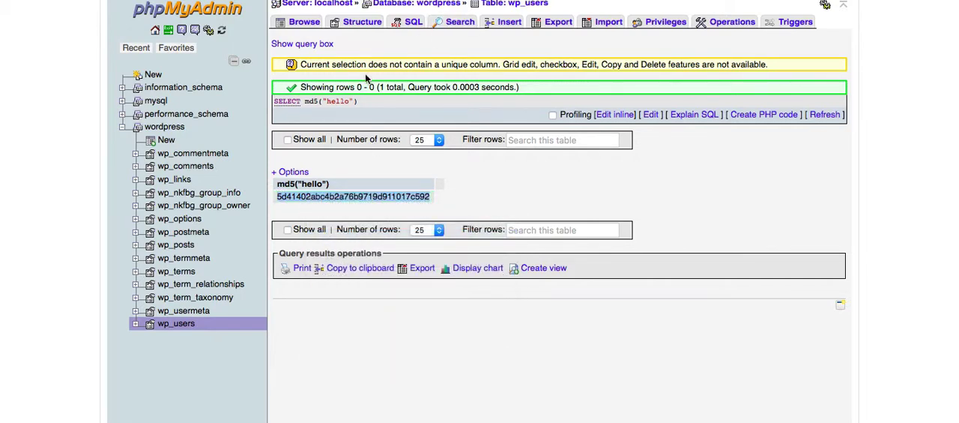
left_click(314, 28)
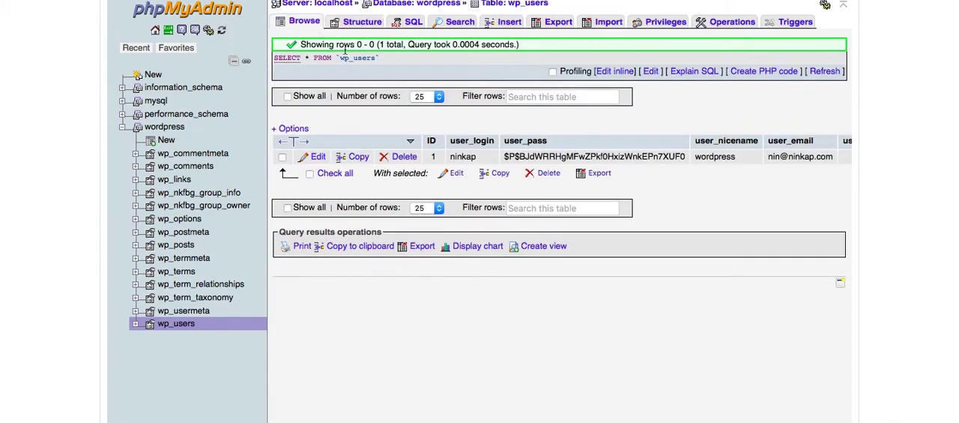
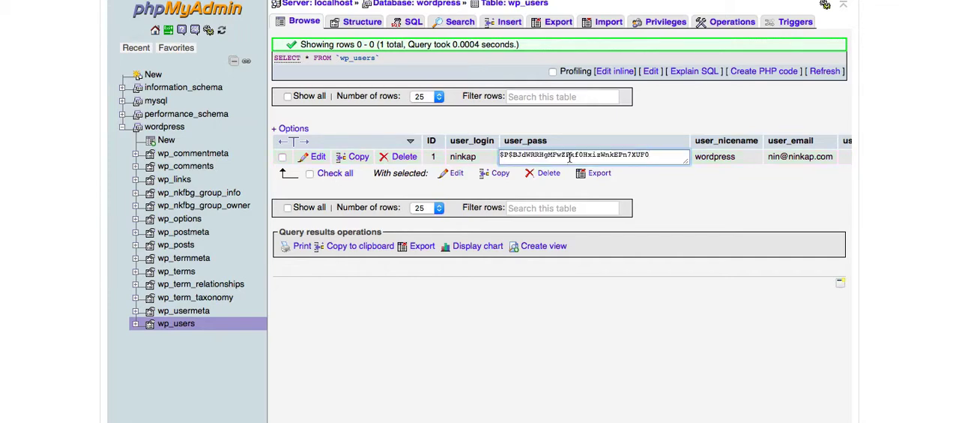
Replace the user_pass value in the user's wp_users row with the copied MD5 hash and save the cell.
double_click(569, 158)
key("BackSpace")
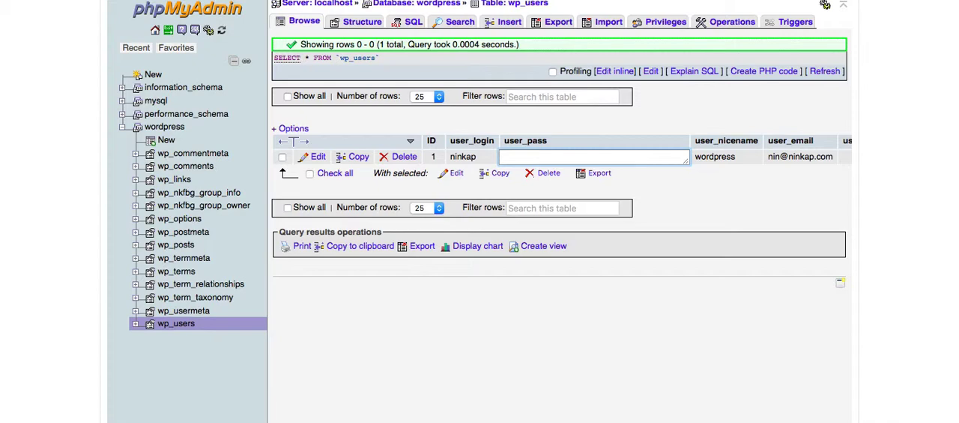
right_click(602, 159)
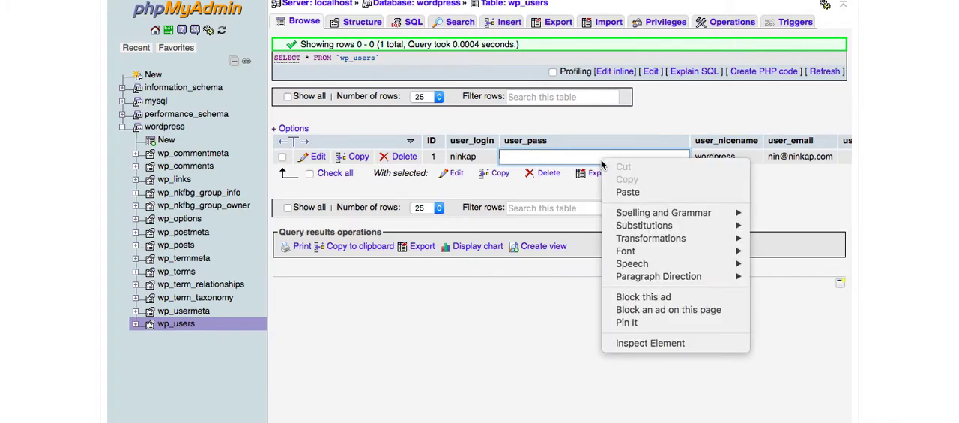
left_click(621, 194)
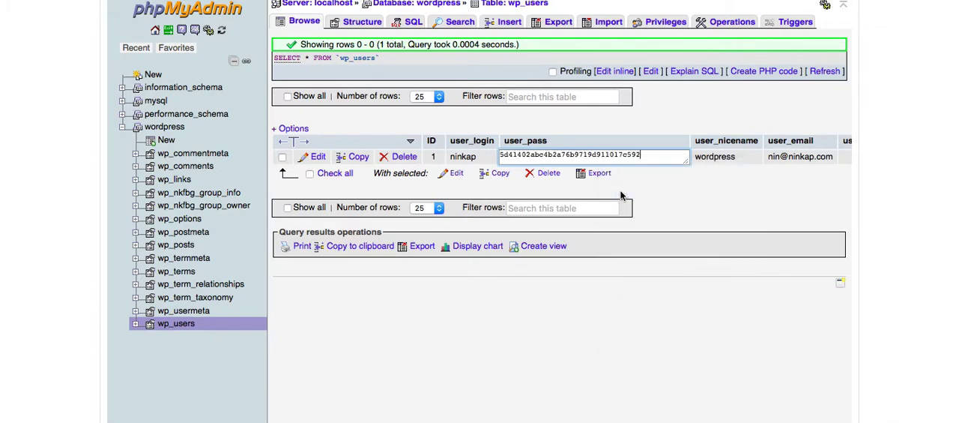
left_click(653, 109)
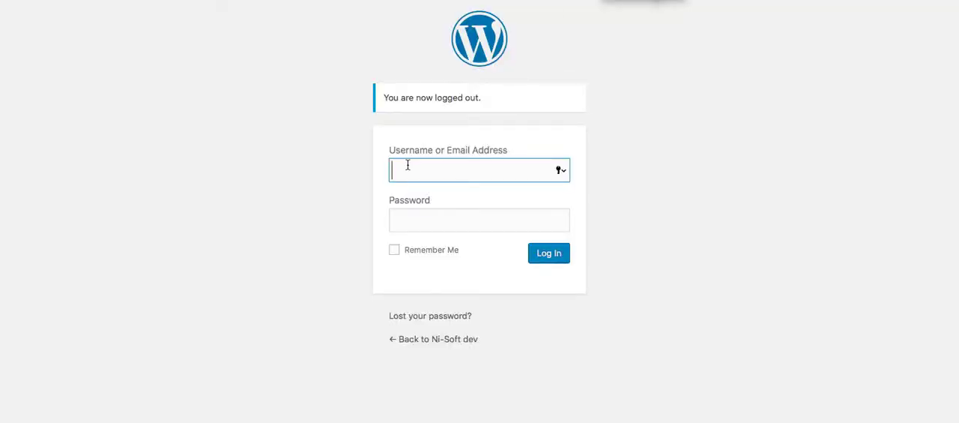
Switch to the WordPress login page and enter the account's username.
type("ni")
key("BackSpace")
type("ink")
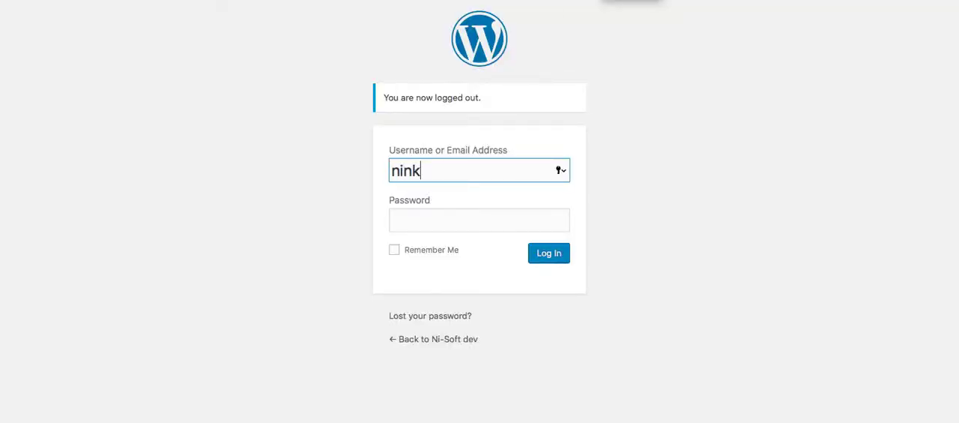
type("apa")
key("BackSpace")
key("BackSpace")
type("p")
key("Tab")
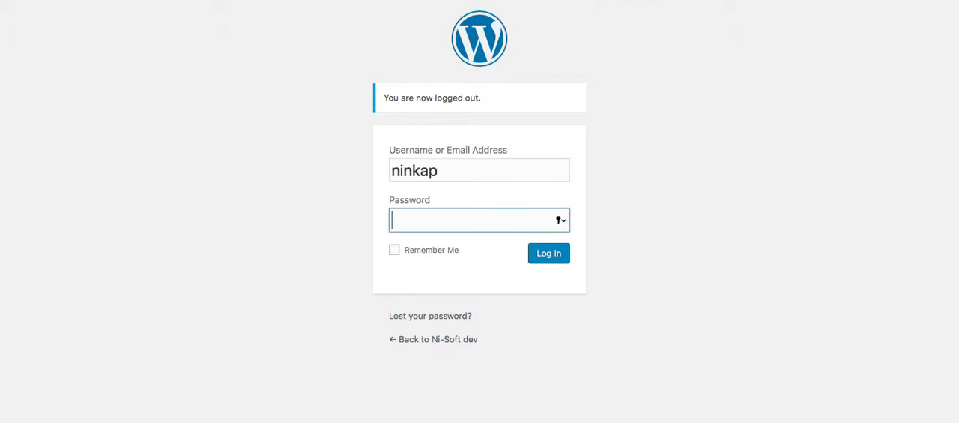
Enter the new account password, log in to WordPress and decline saving the password in the browser.
type("•••••")
left_click(548, 253)
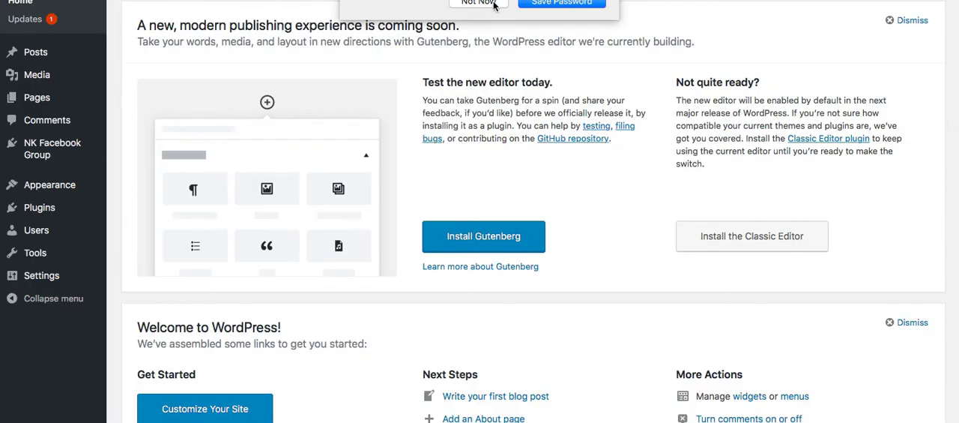
left_click(493, 6)
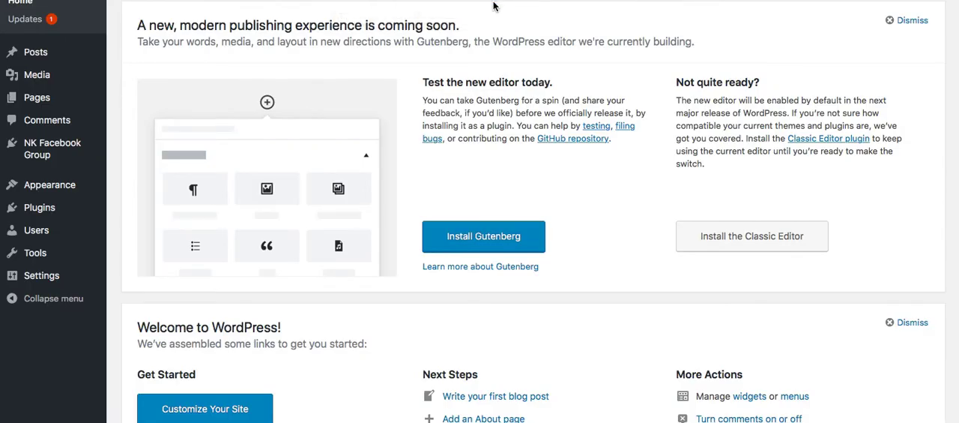